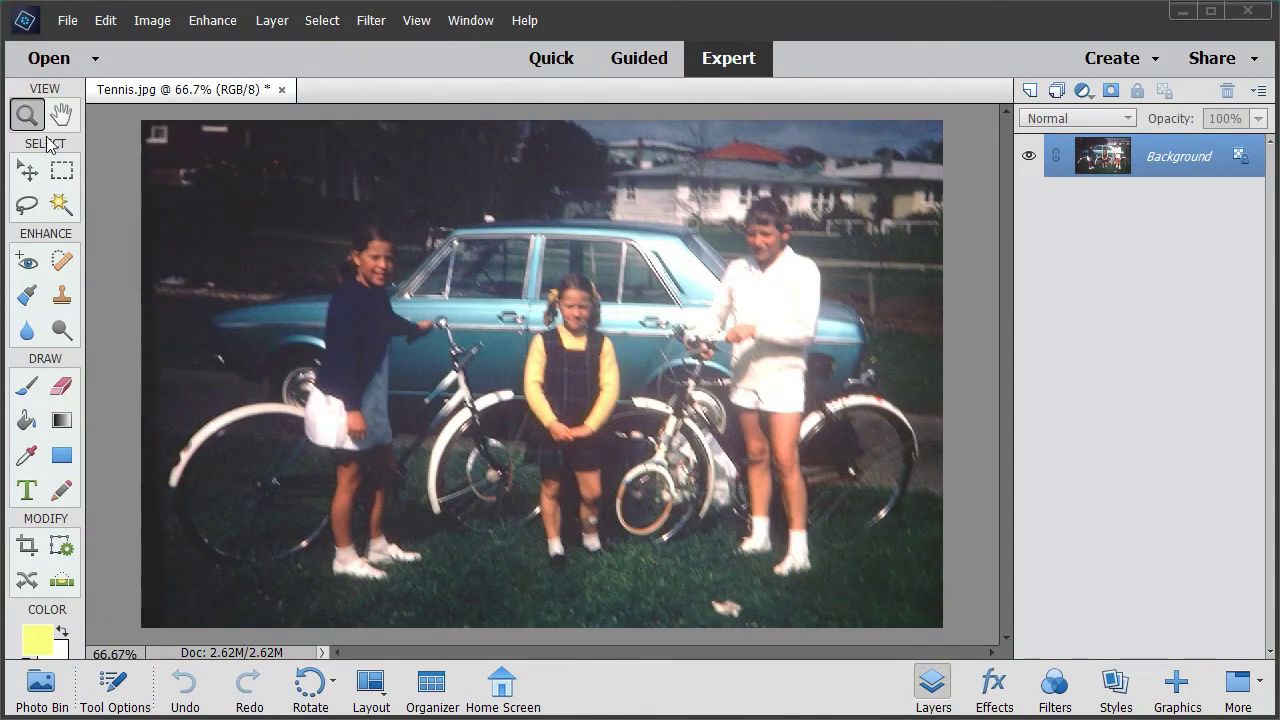
Examine the blur on the handlebars and wheels of the bicycles at 300% magnification.
{"action": "left_click", "coordinate": [452, 351]}
{"action": "left_click", "coordinate": [452, 351]}
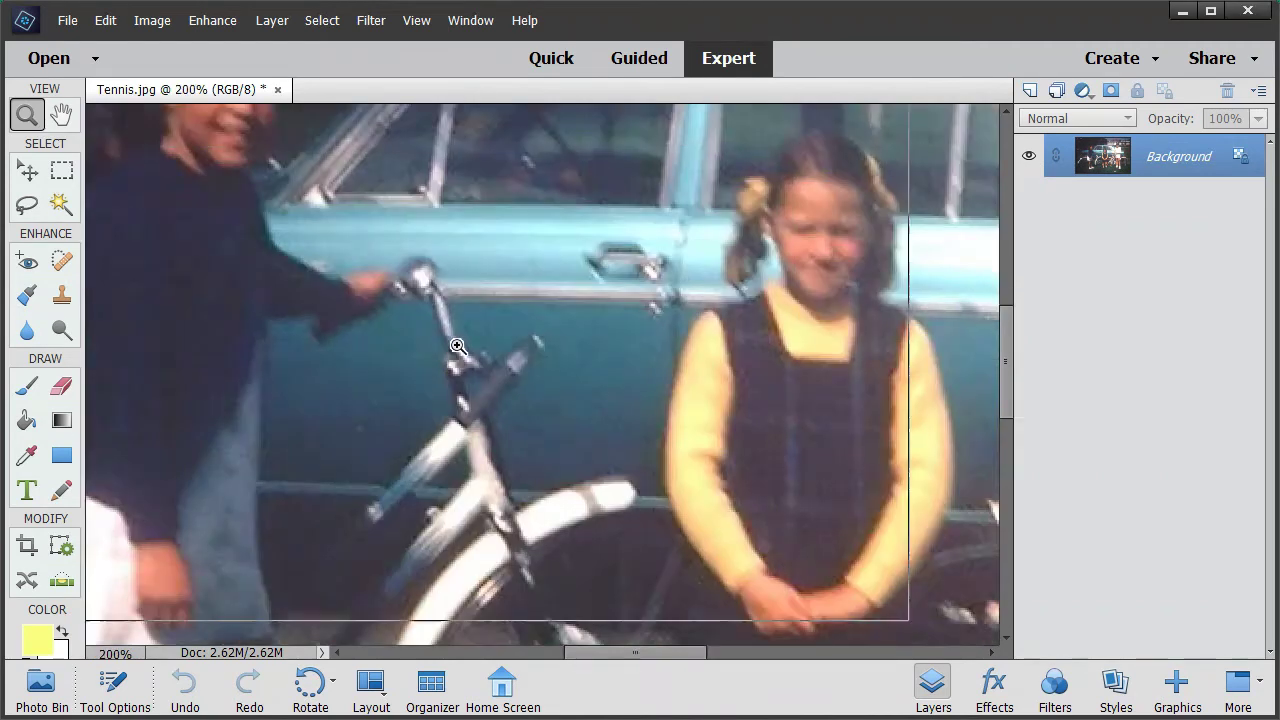
{"action": "left_click", "coordinate": [452, 351]}
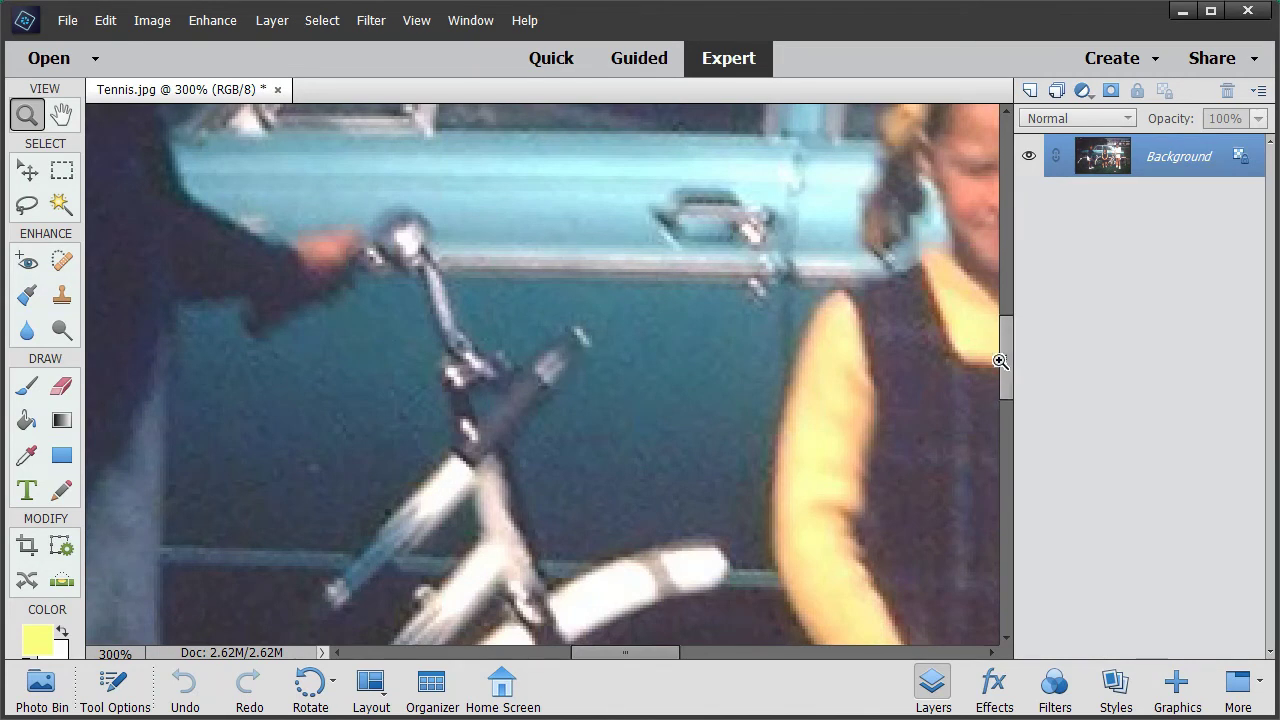
{"action": "left_click_drag", "start_coordinate": [1006, 360], "coordinate": [1034, 457]}
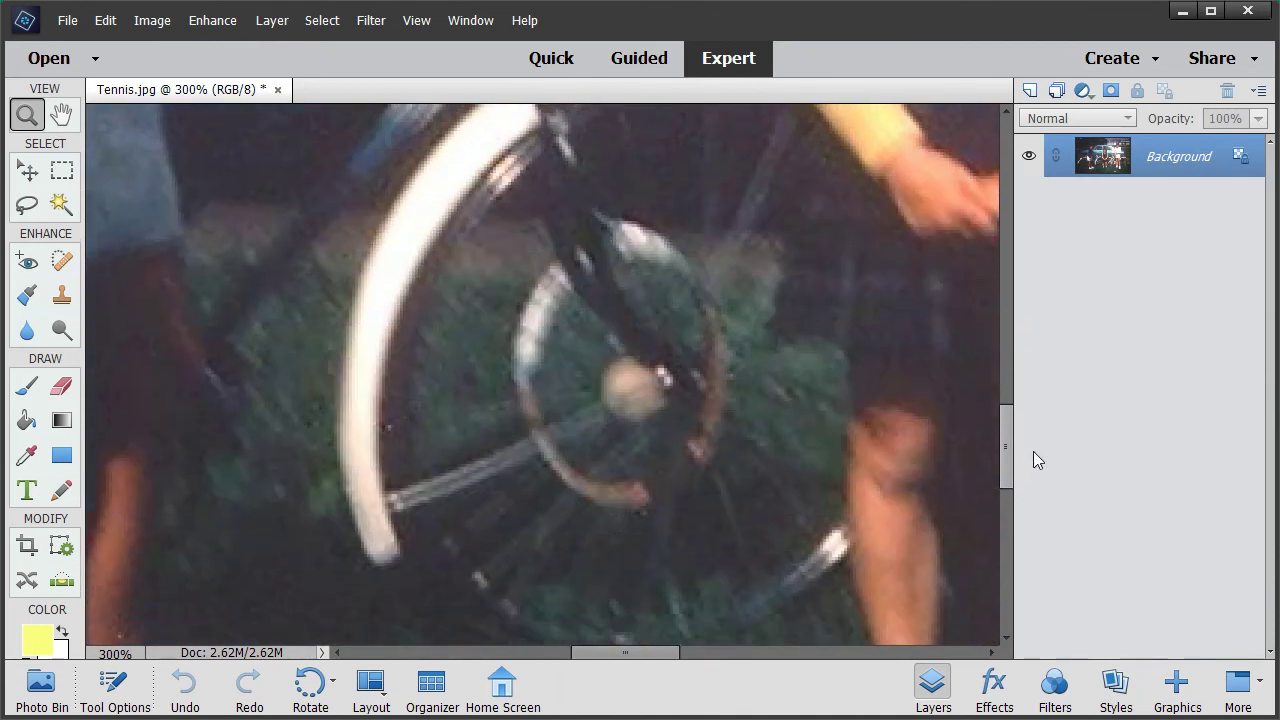
{"action": "left_click_drag", "start_coordinate": [607, 654], "coordinate": [707, 660]}
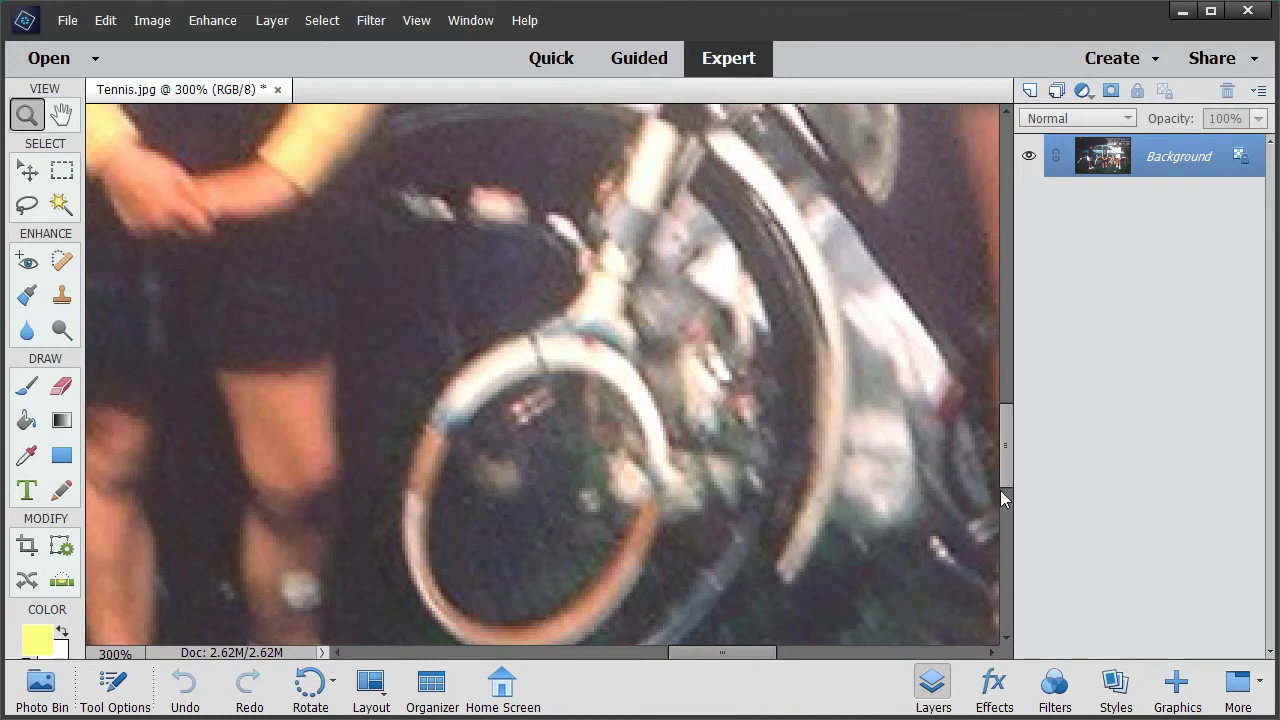
{"action": "left_click_drag", "start_coordinate": [1006, 462], "coordinate": [1008, 496]}
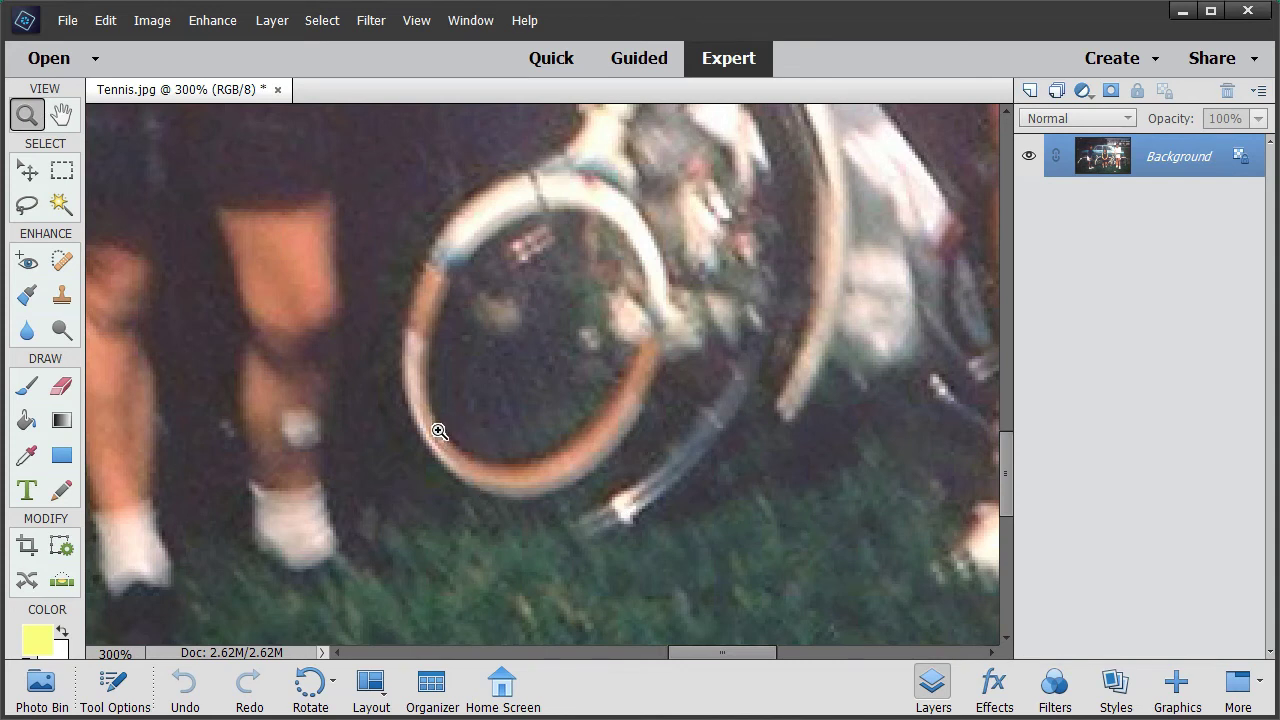
Open the Focus Magic Fix Motion Blur filter and preview the handlebars of the bicycle beside the girl in the dark blue top.
{"action": "left_click", "coordinate": [370, 21]}
{"action": "mouse_move", "coordinate": [420, 375]}
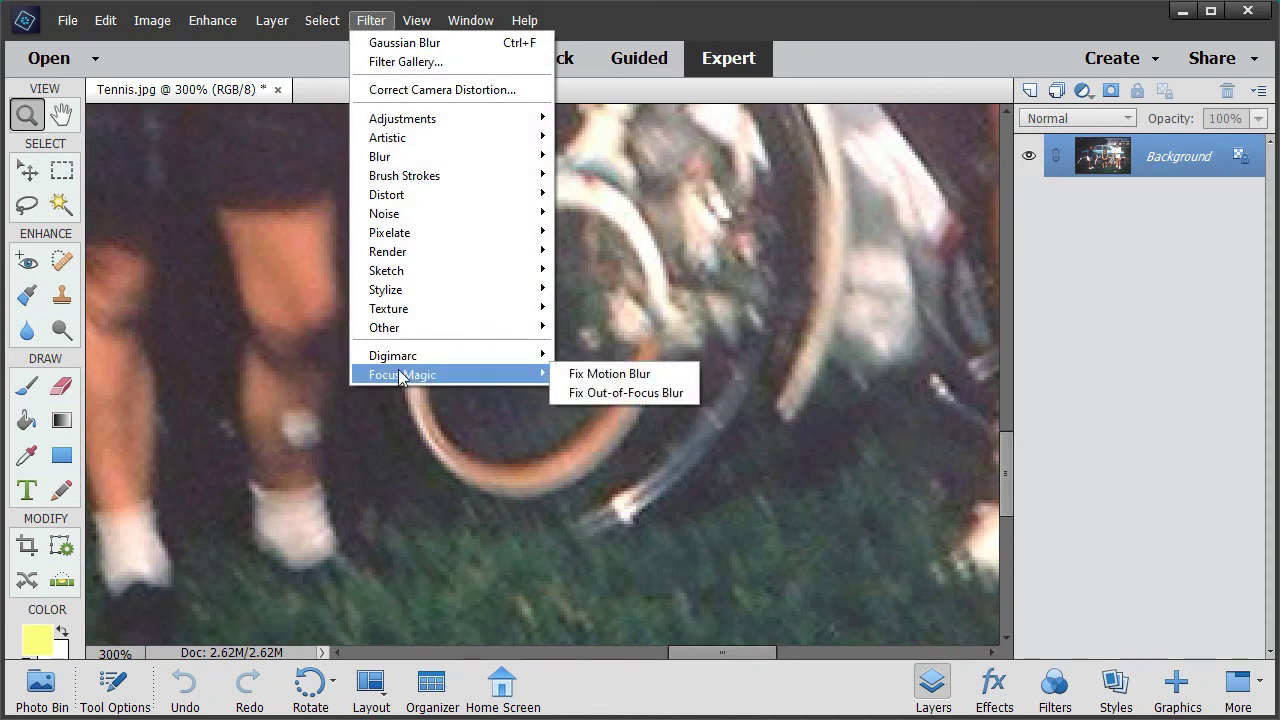
{"action": "left_click", "coordinate": [617, 376]}
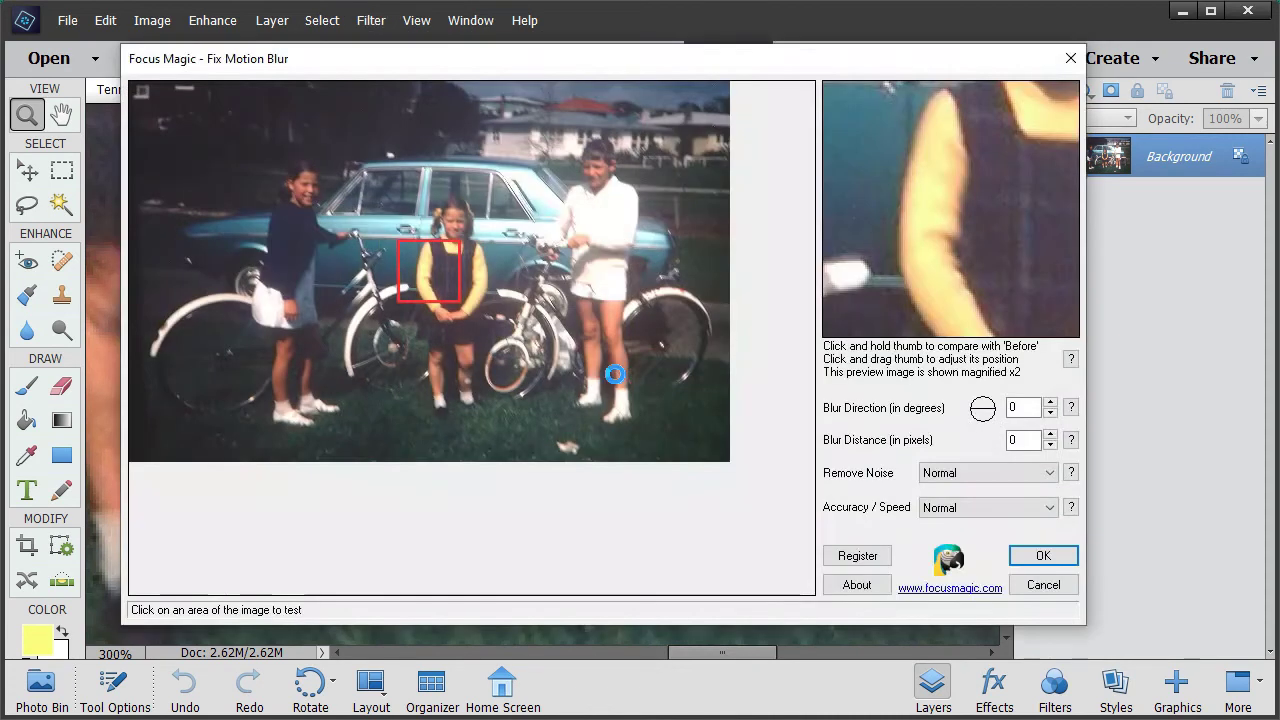
{"action": "left_click", "coordinate": [368, 252]}
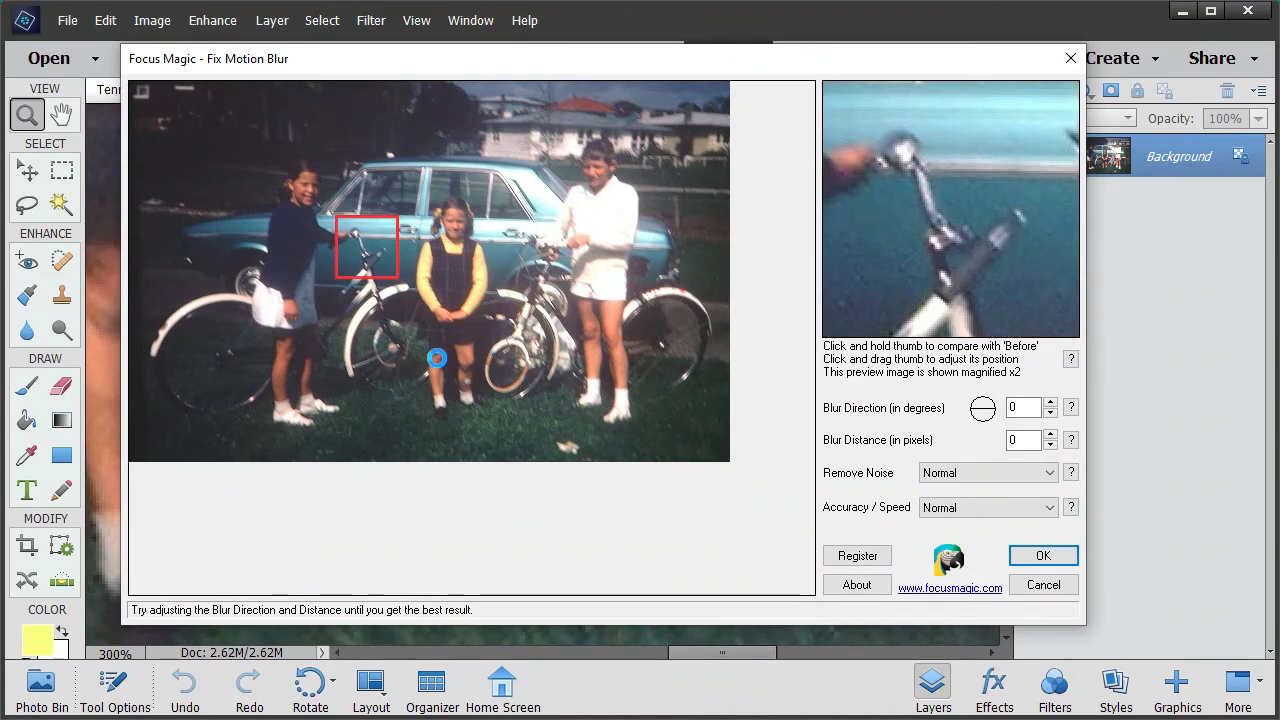
Set the blur direction to 125 degrees.
{"action": "left_click", "coordinate": [1012, 407]}
{"action": "left_click", "coordinate": [1050, 403]}
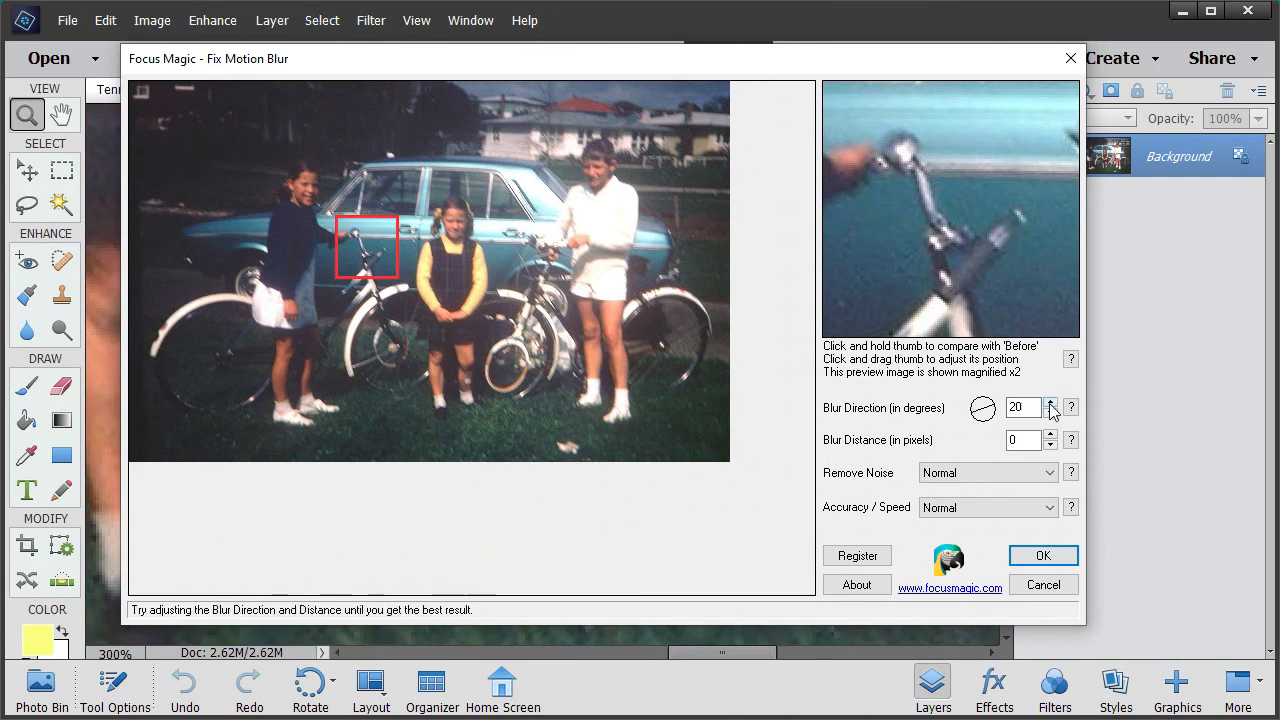
{"action": "left_click", "coordinate": [1050, 403]}
{"action": "left_click", "coordinate": [1050, 403]}
{"action": "left_click", "coordinate": [1050, 403]}
{"action": "left_click", "coordinate": [1050, 403]}
{"action": "left_click", "coordinate": [1050, 403]}
{"action": "left_click", "coordinate": [1050, 403]}
{"action": "left_click", "coordinate": [1050, 403]}
{"action": "left_click", "coordinate": [1050, 403]}
{"action": "left_click", "coordinate": [1050, 403]}
{"action": "left_click", "coordinate": [1050, 404]}
{"action": "left_click", "coordinate": [1050, 404]}
{"action": "left_click", "coordinate": [1050, 404]}
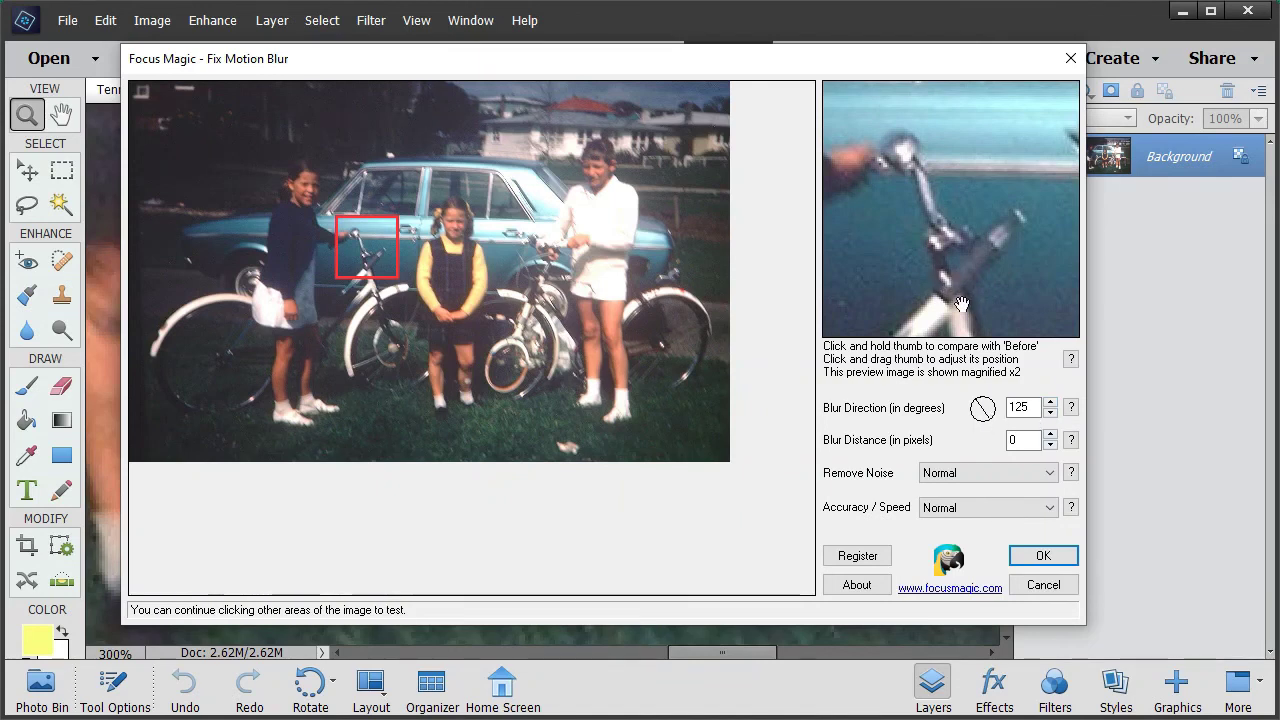
Test blur distances up to 10 pixels, settle on 7 pixels and compare the preview with the original.
{"action": "left_click", "coordinate": [1018, 440]}
{"action": "left_click", "coordinate": [1050, 435]}
{"action": "left_click", "coordinate": [1050, 435]}
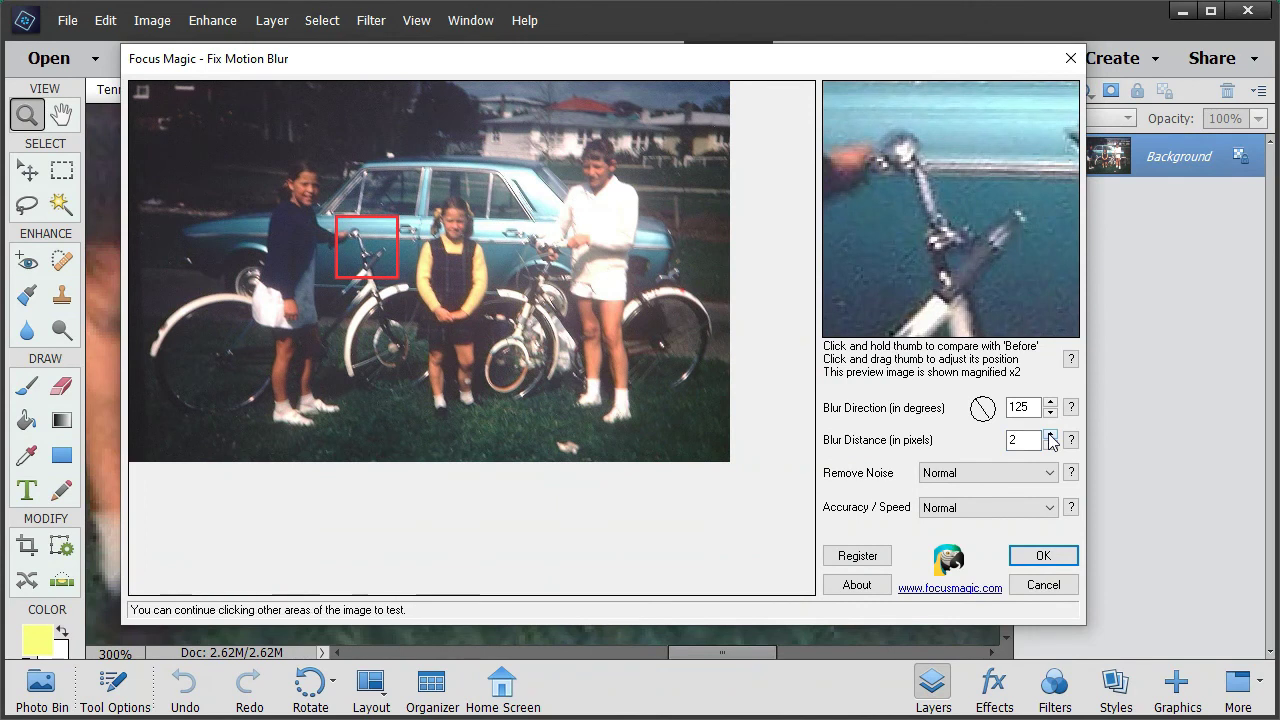
{"action": "left_click", "coordinate": [1050, 435]}
{"action": "left_click", "coordinate": [1050, 435]}
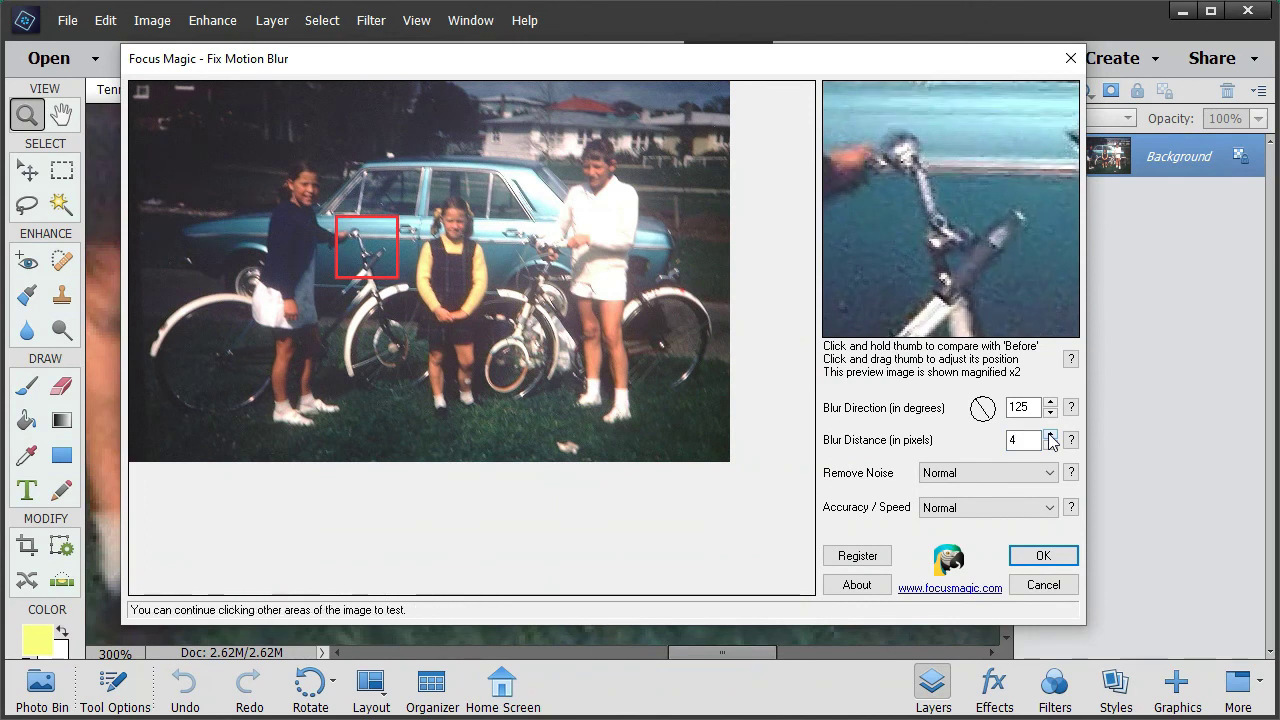
{"action": "left_click", "coordinate": [1050, 435]}
{"action": "left_click", "coordinate": [1050, 435]}
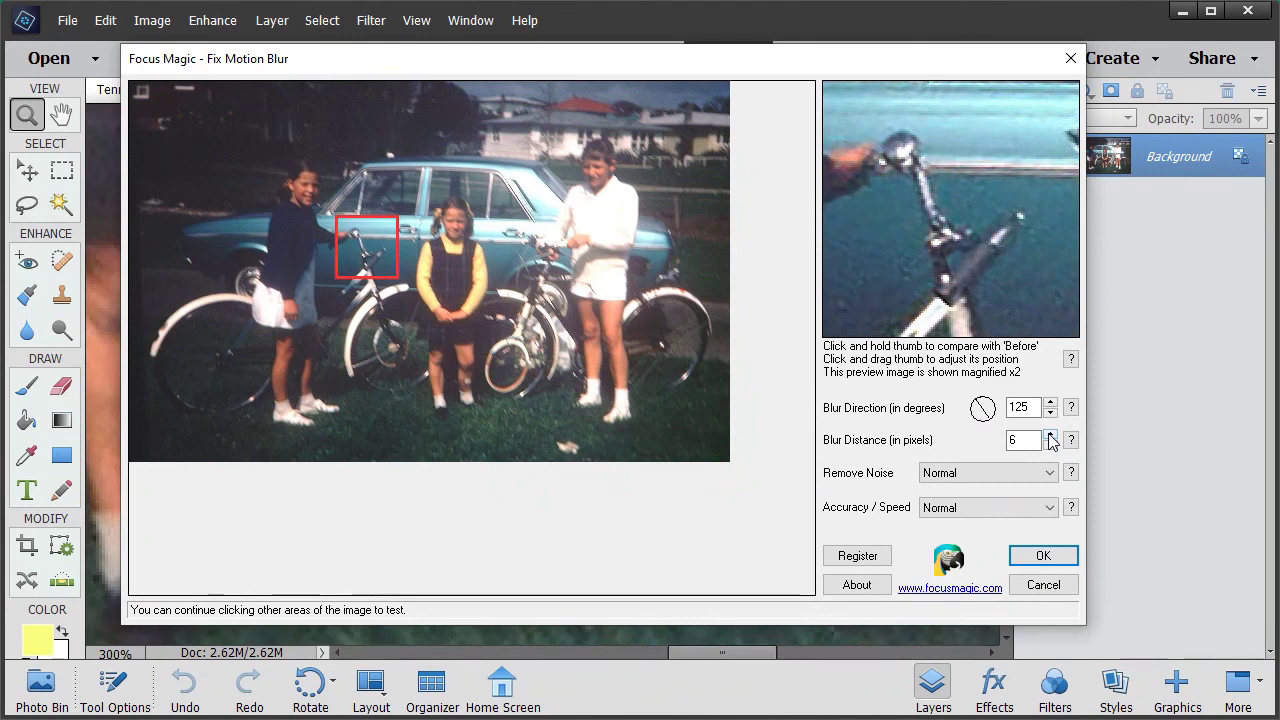
{"action": "left_click", "coordinate": [1050, 435]}
{"action": "left_click", "coordinate": [1050, 435]}
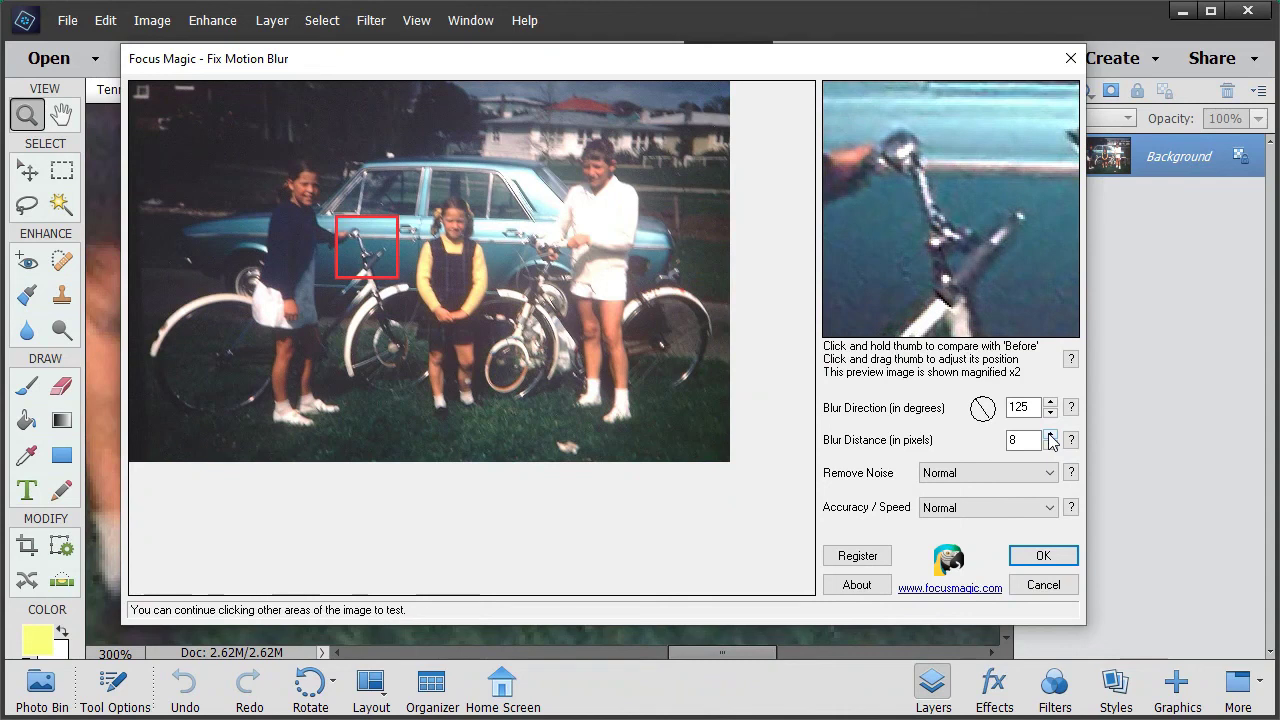
{"action": "left_click", "coordinate": [1050, 435]}
{"action": "left_click", "coordinate": [1050, 435]}
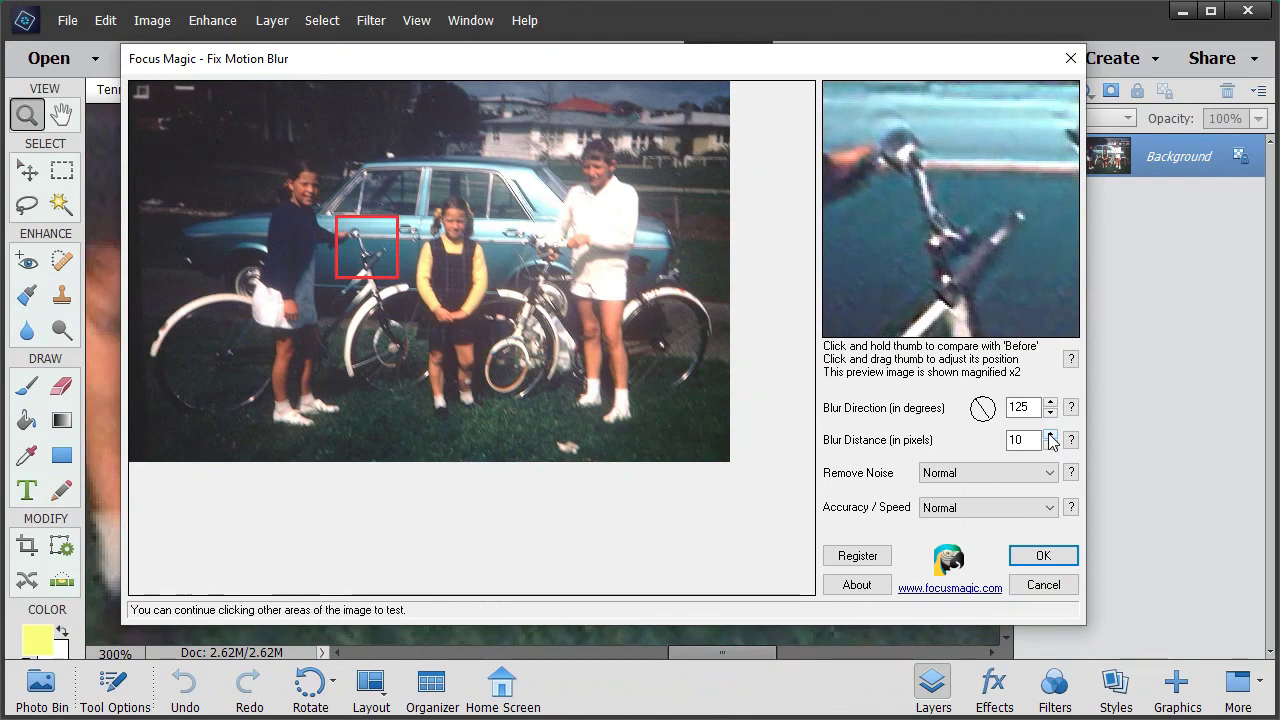
{"action": "left_click", "coordinate": [1050, 446]}
{"action": "left_click", "coordinate": [1050, 446]}
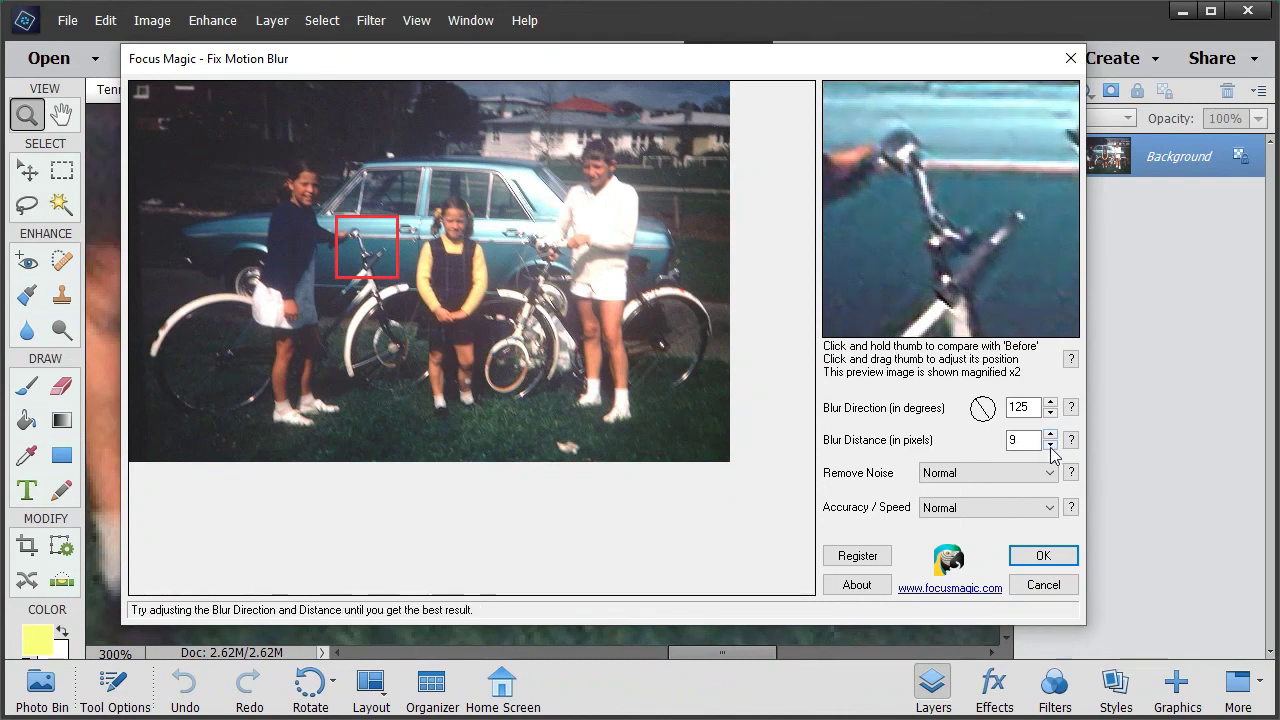
{"action": "left_click", "coordinate": [1050, 446]}
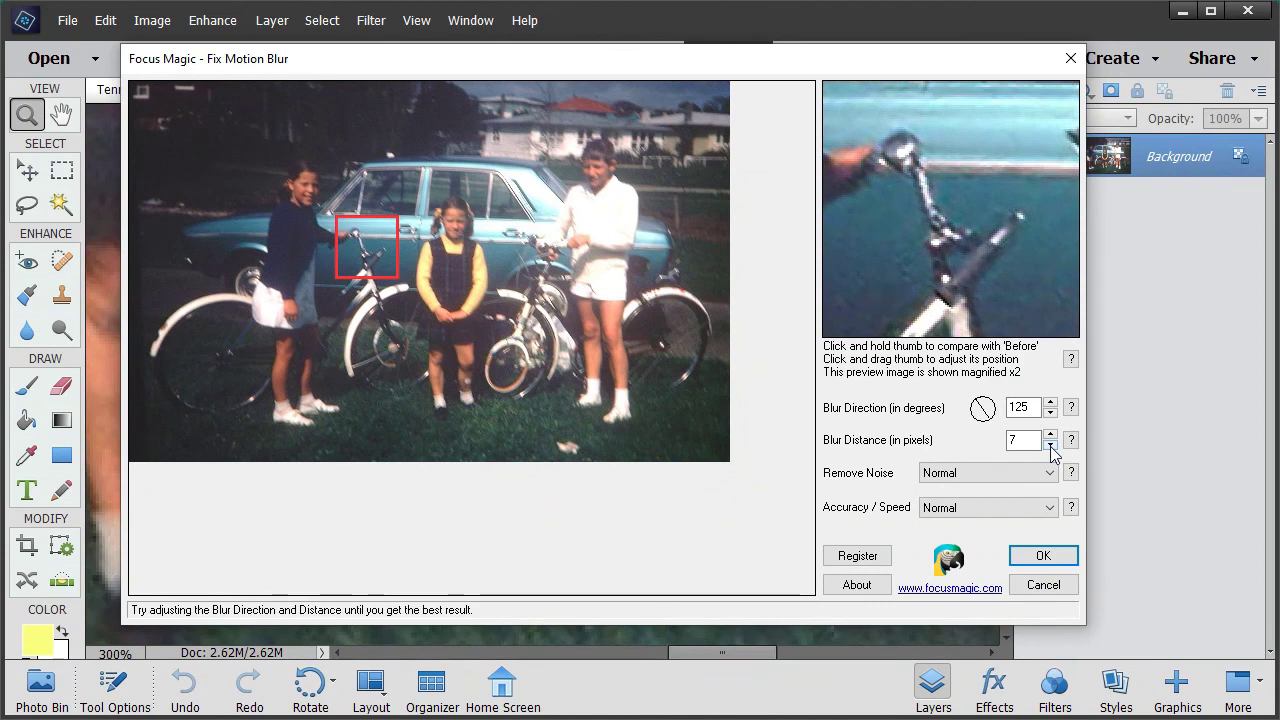
{"action": "left_click", "coordinate": [1050, 446]}
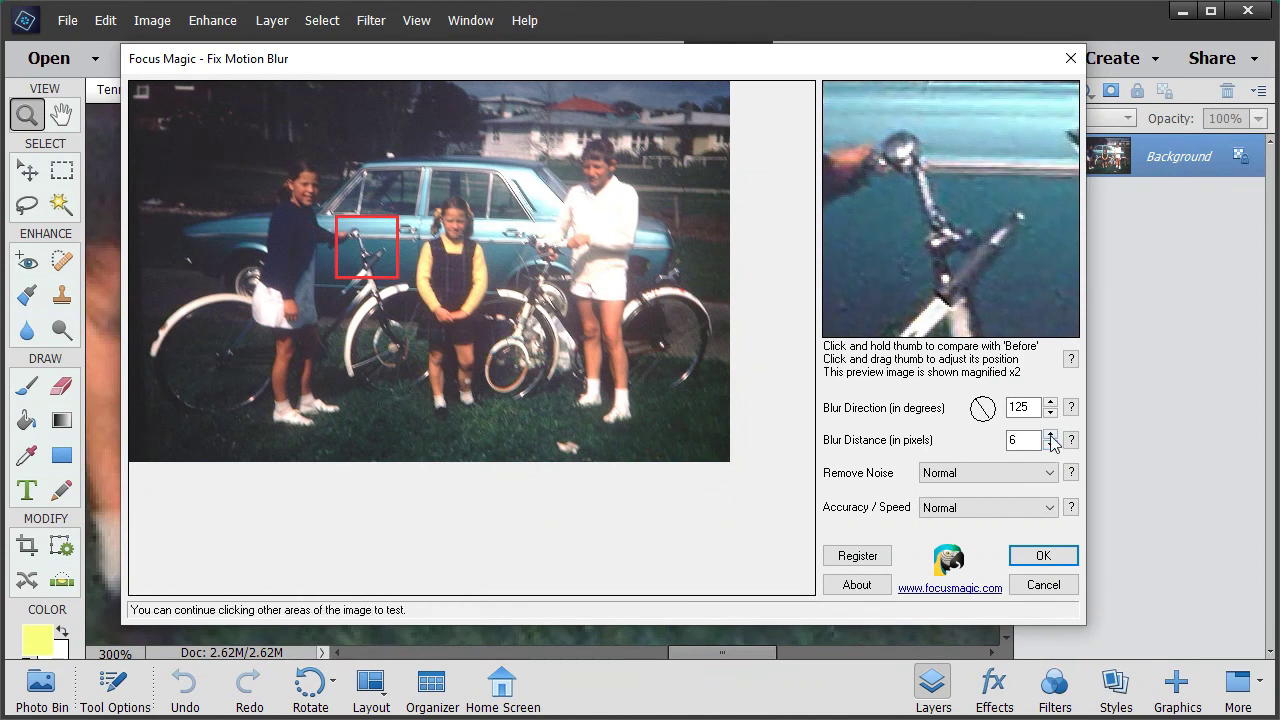
{"action": "left_click", "coordinate": [1050, 436]}
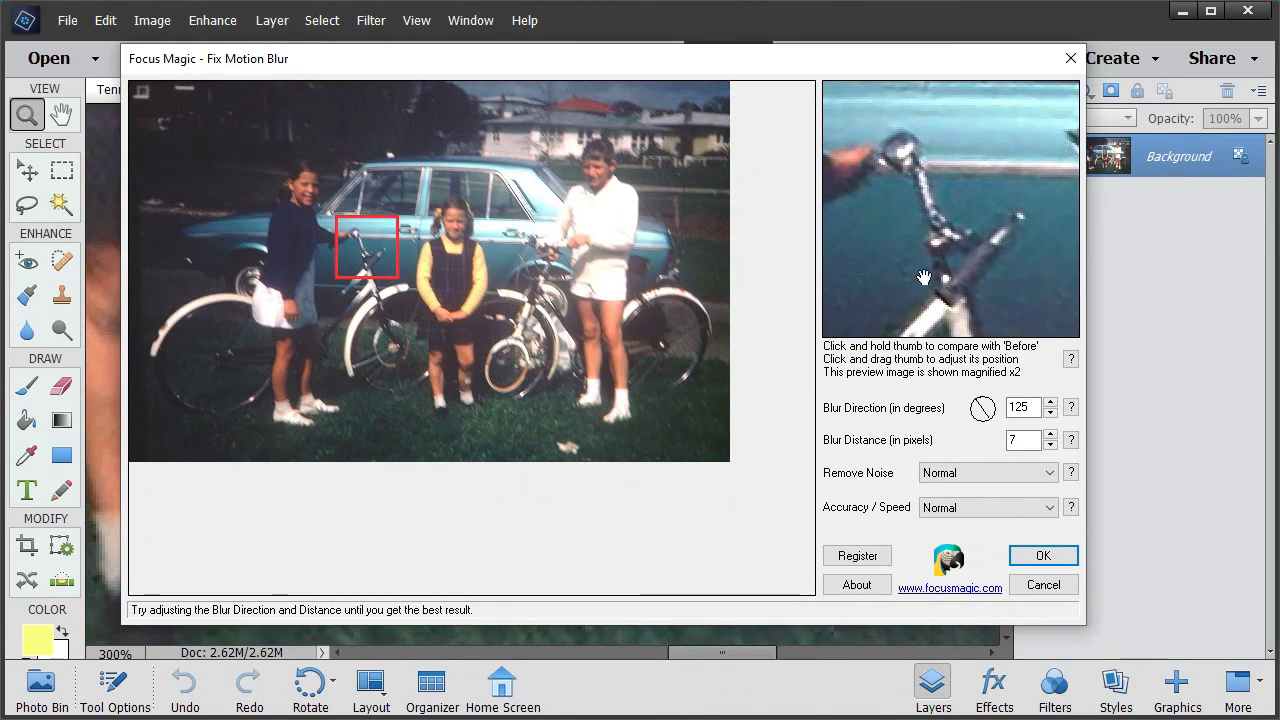
{"action": "left_click", "coordinate": [896, 220]}
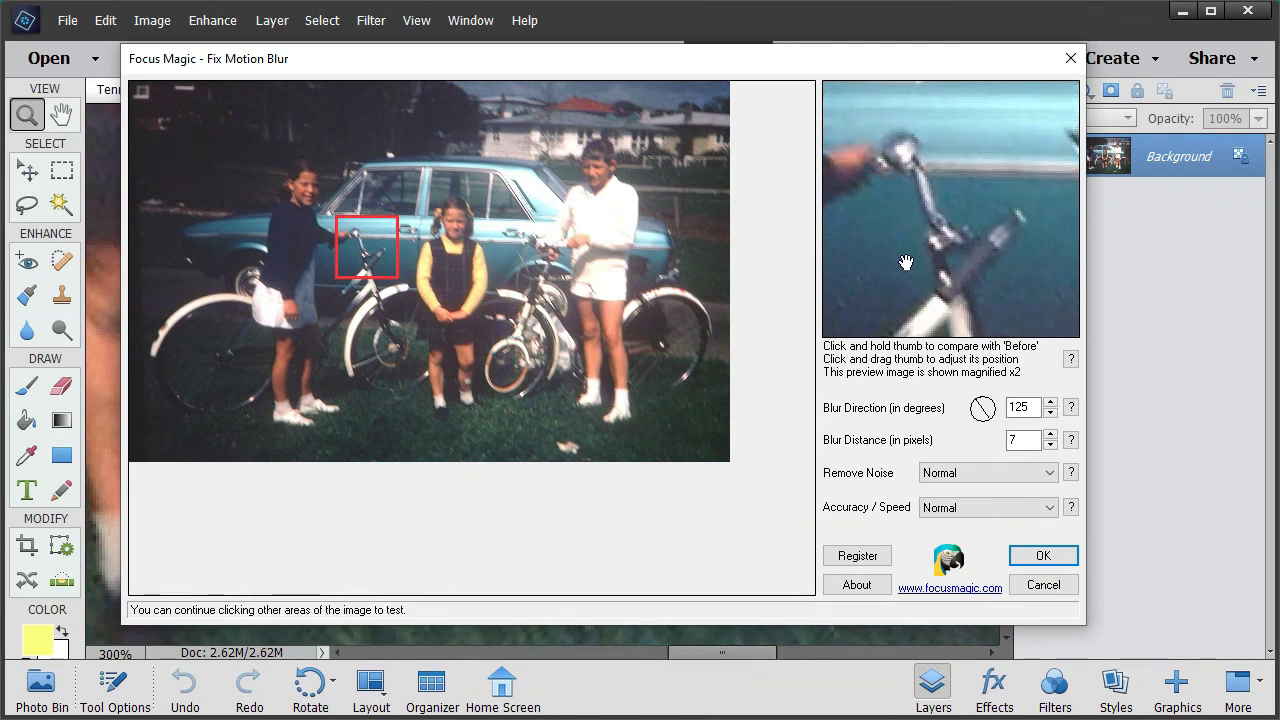
{"action": "left_click", "coordinate": [905, 262]}
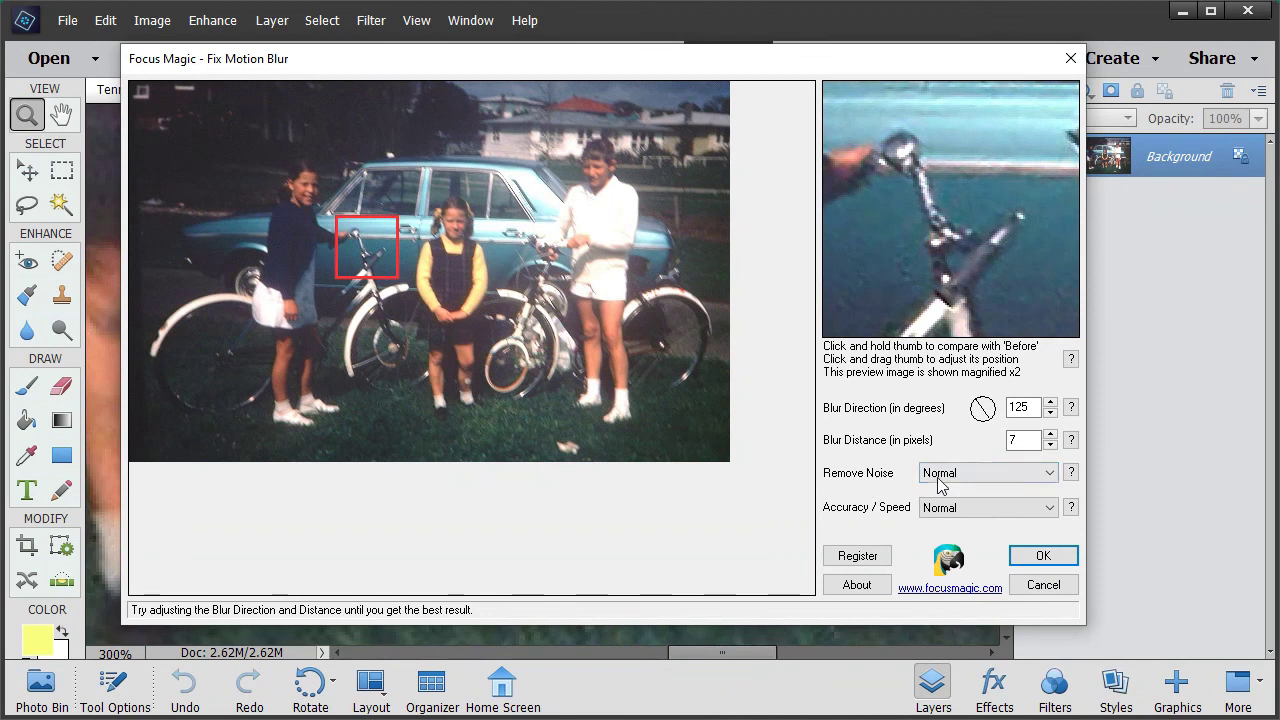
Set noise removal to Much More and apply the motion blur correction after previewing the small bicycle's wheel.
{"action": "left_click", "coordinate": [1049, 473]}
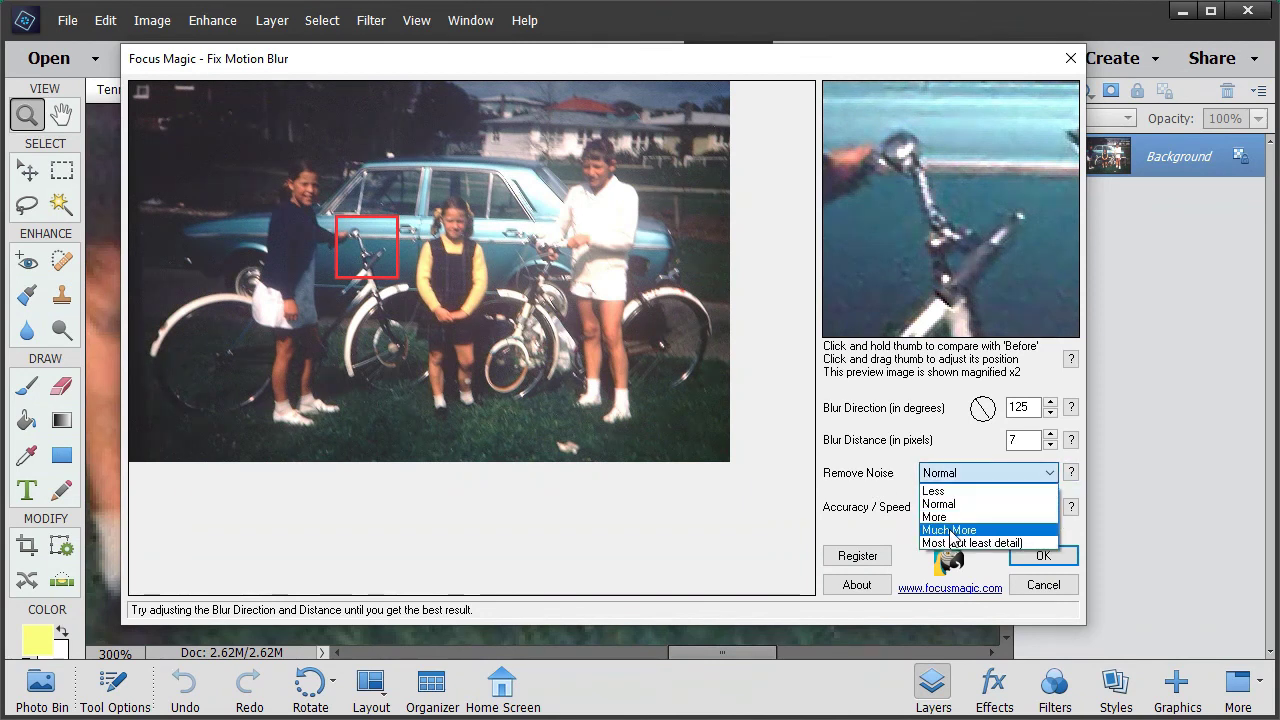
{"action": "left_click", "coordinate": [951, 538]}
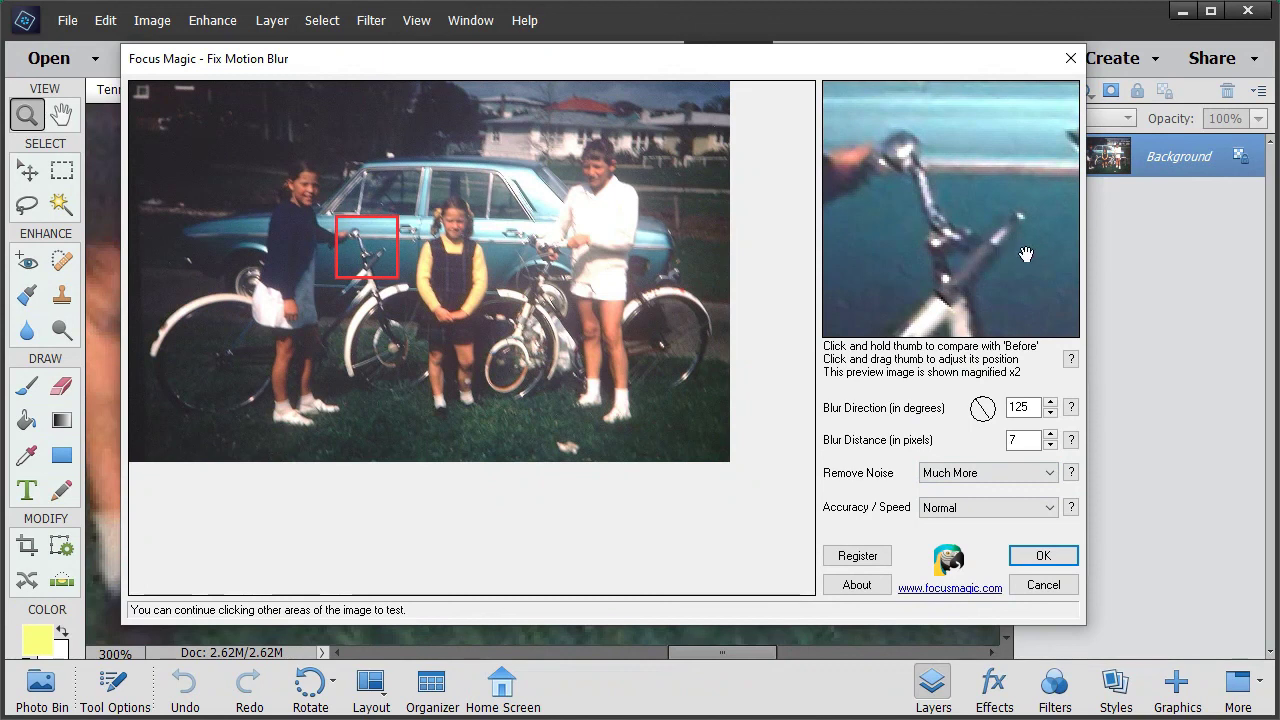
{"action": "left_click", "coordinate": [877, 243]}
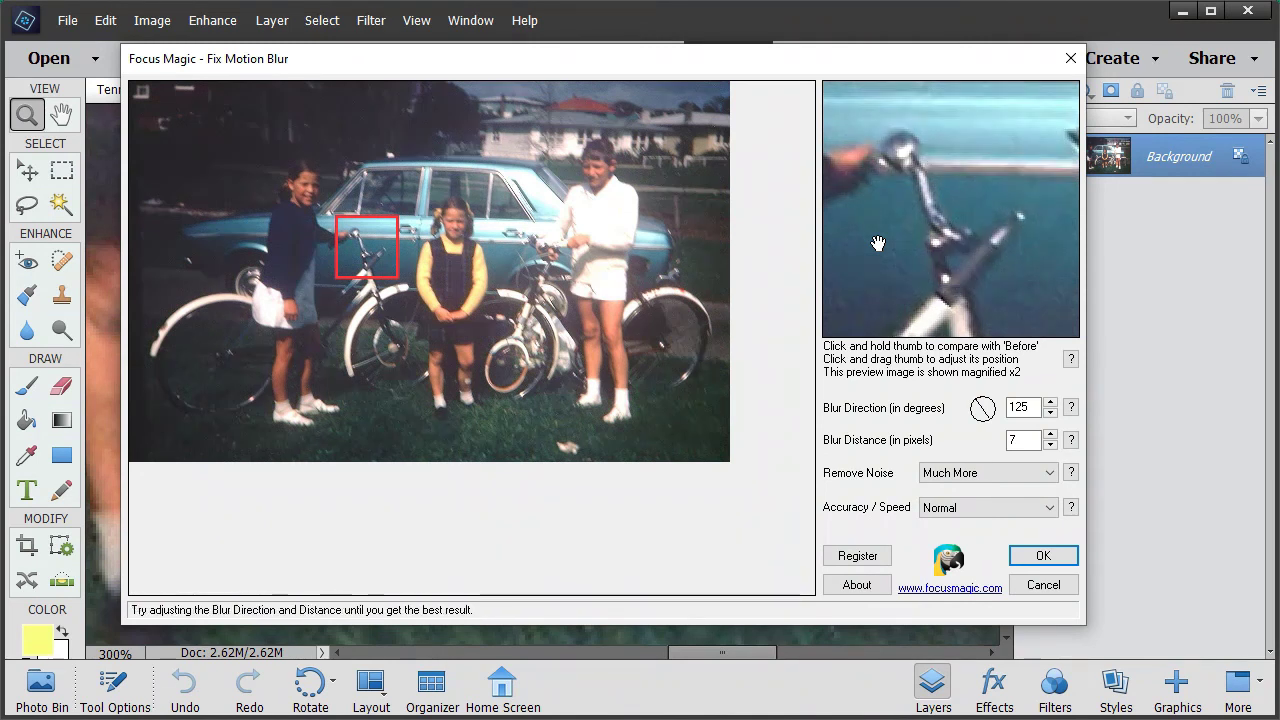
{"action": "left_click", "coordinate": [511, 367]}
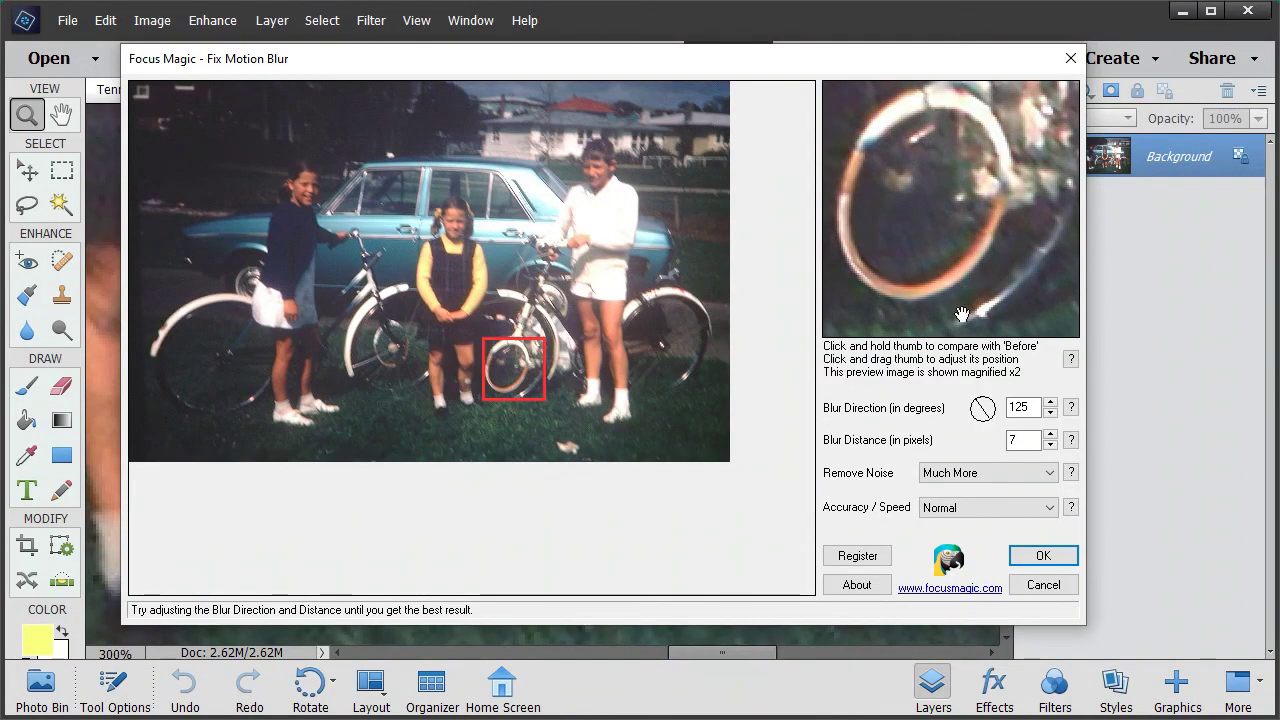
{"action": "left_click", "coordinate": [1045, 558]}
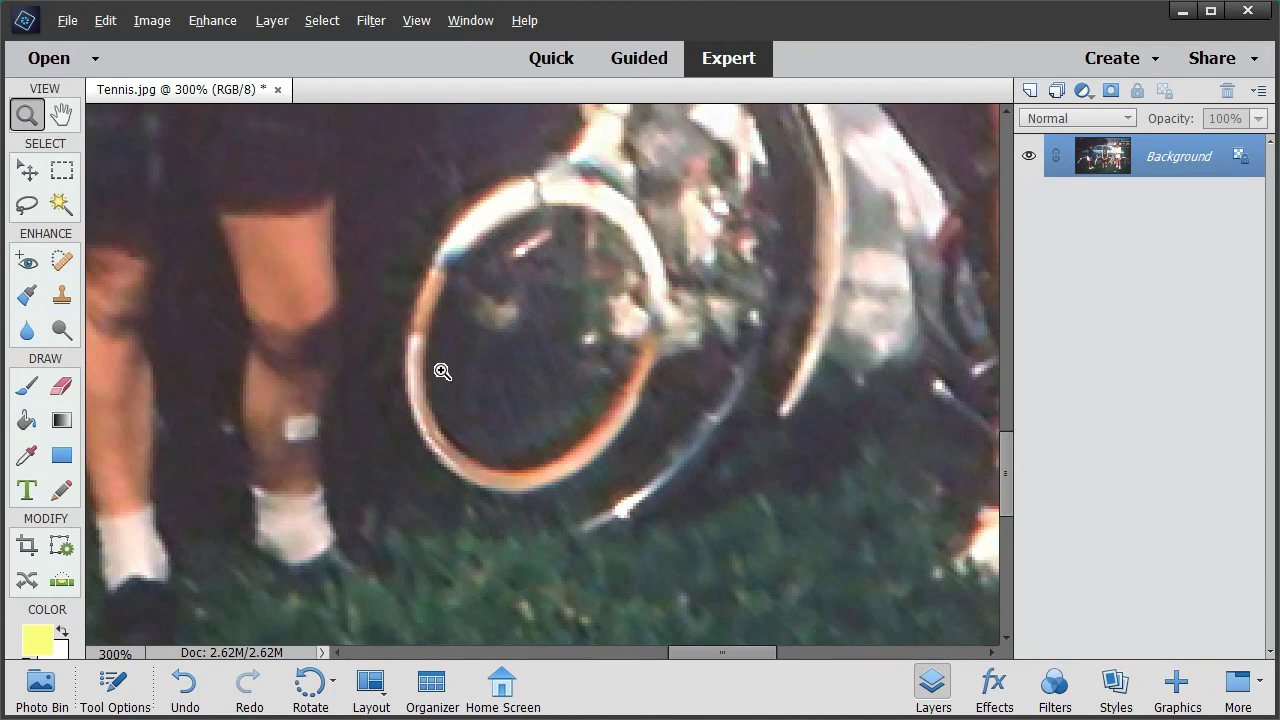
Compare the photo before and after the motion blur correction at 100% by repeatedly undoing and redoing it, ending with it applied.
{"action": "left_click", "coordinate": [500, 371], "text": "alt"}
{"action": "left_click", "coordinate": [500, 372], "text": "alt"}
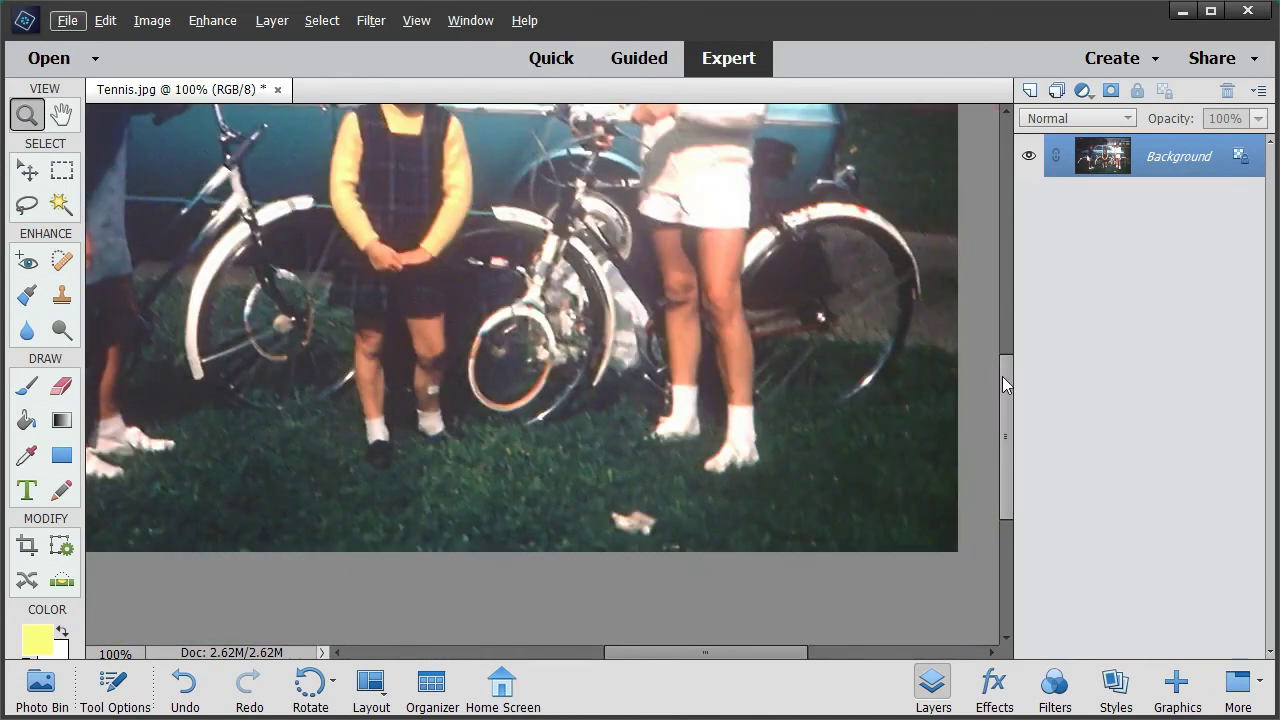
{"action": "left_click_drag", "start_coordinate": [1005, 376], "coordinate": [1006, 318]}
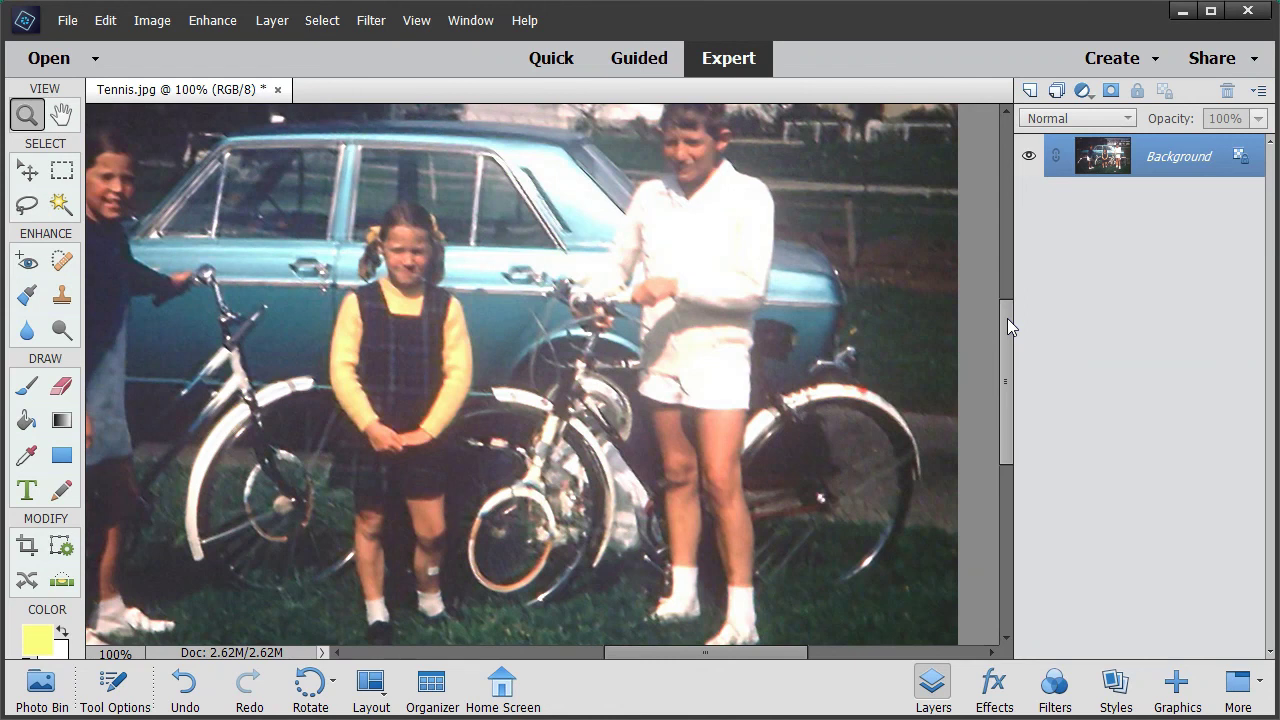
{"action": "key", "text": "ctrl+z"}
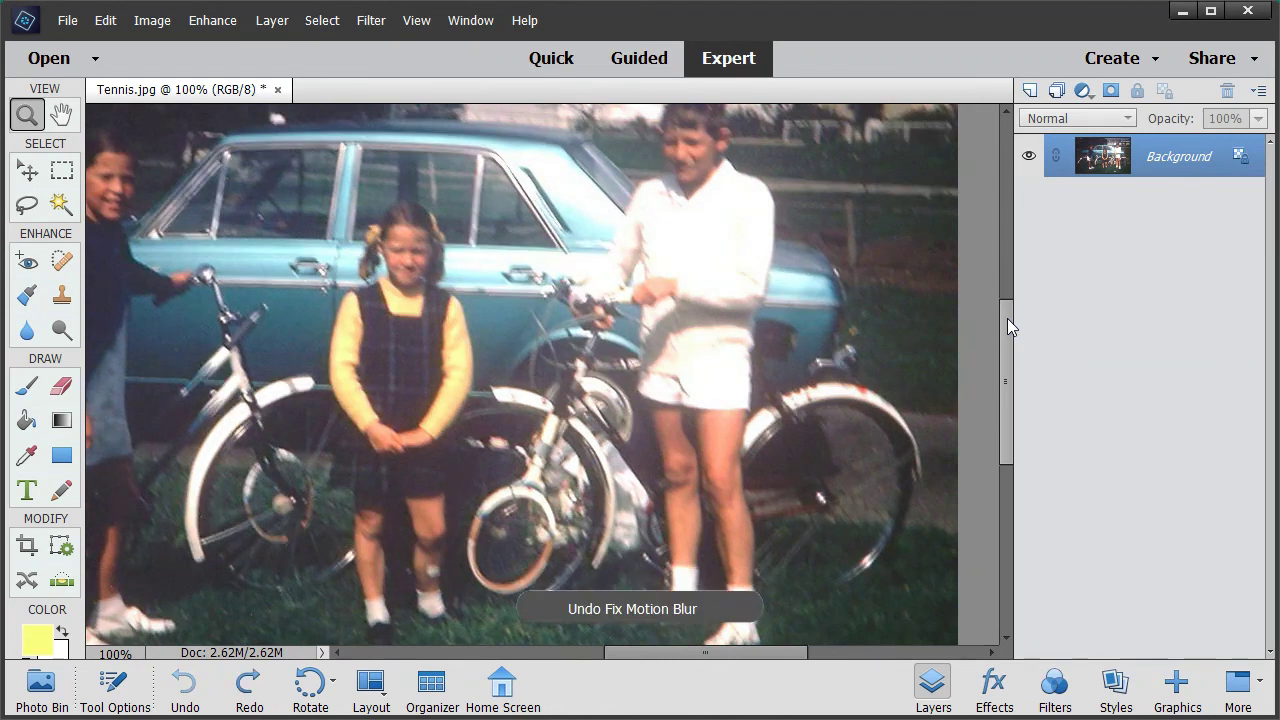
{"action": "key", "text": "ctrl+y"}
{"action": "key", "text": "ctrl+z"}
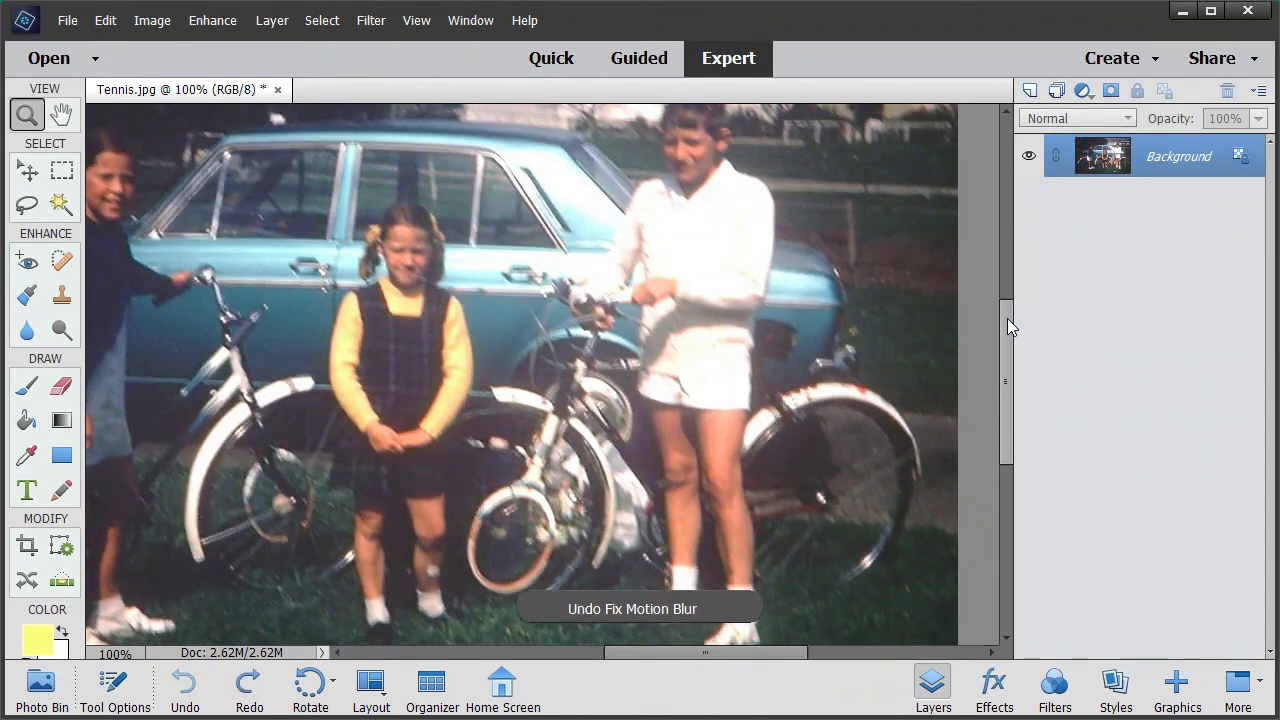
{"action": "key", "text": "ctrl+y"}
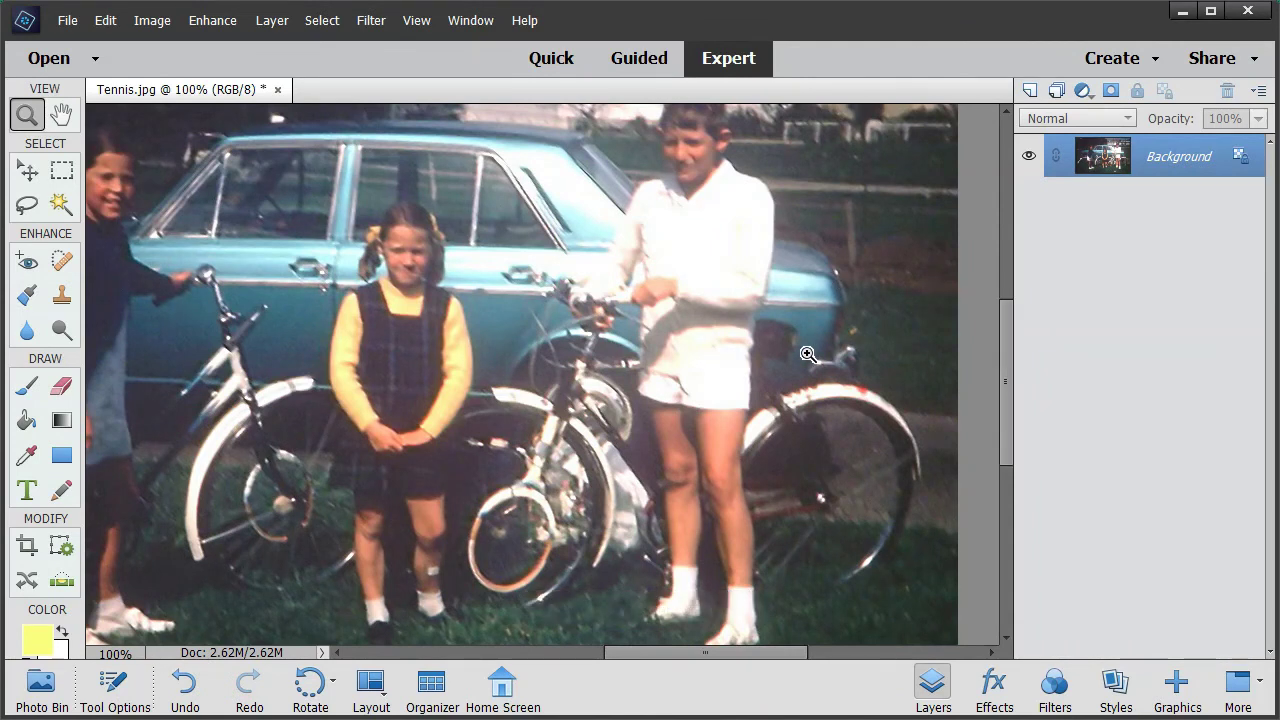
{"action": "key", "text": "ctrl+z"}
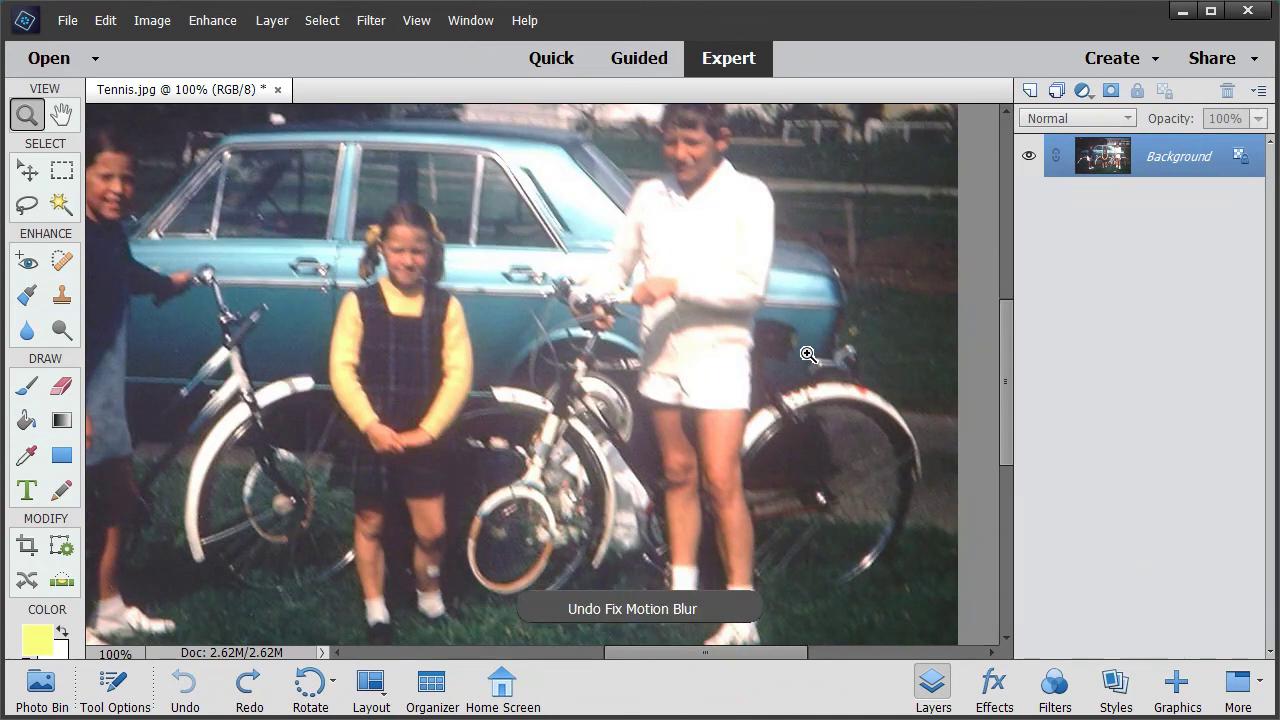
{"action": "key", "text": "ctrl+y"}
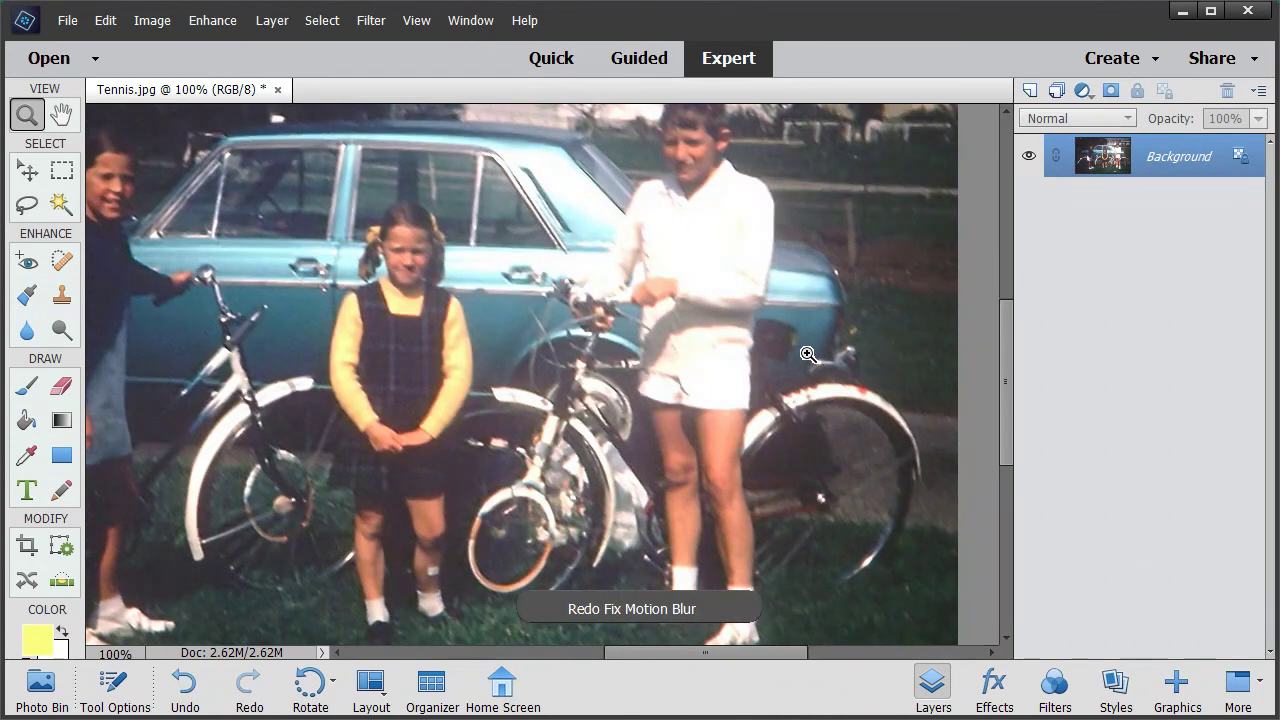